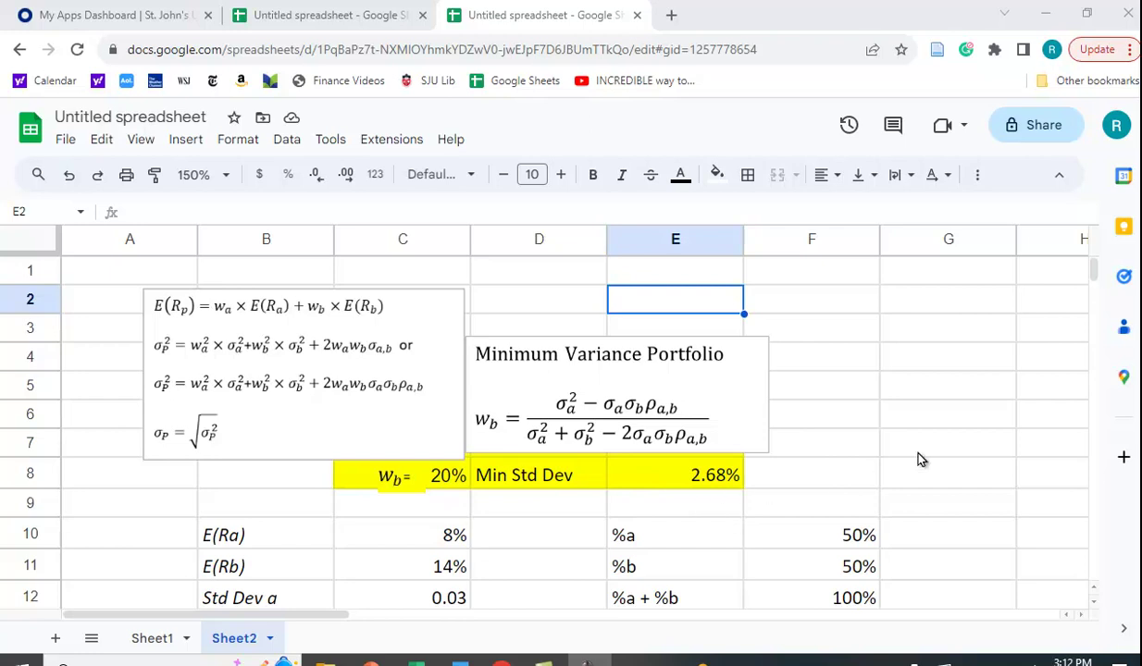
# Step: Review the 50/50 weights in F10:F14, confirming F12's =sum(F10:F11) total and 3.35% std dev
pyautogui.scroll(-2, 922, 428)
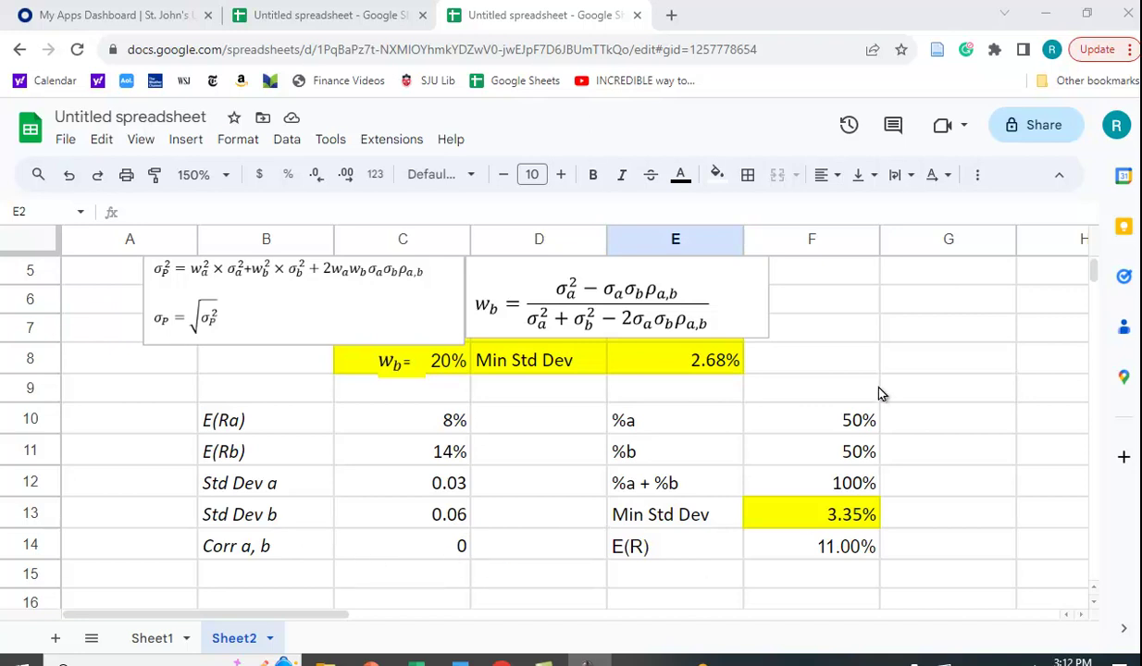
pyautogui.click(848, 490)
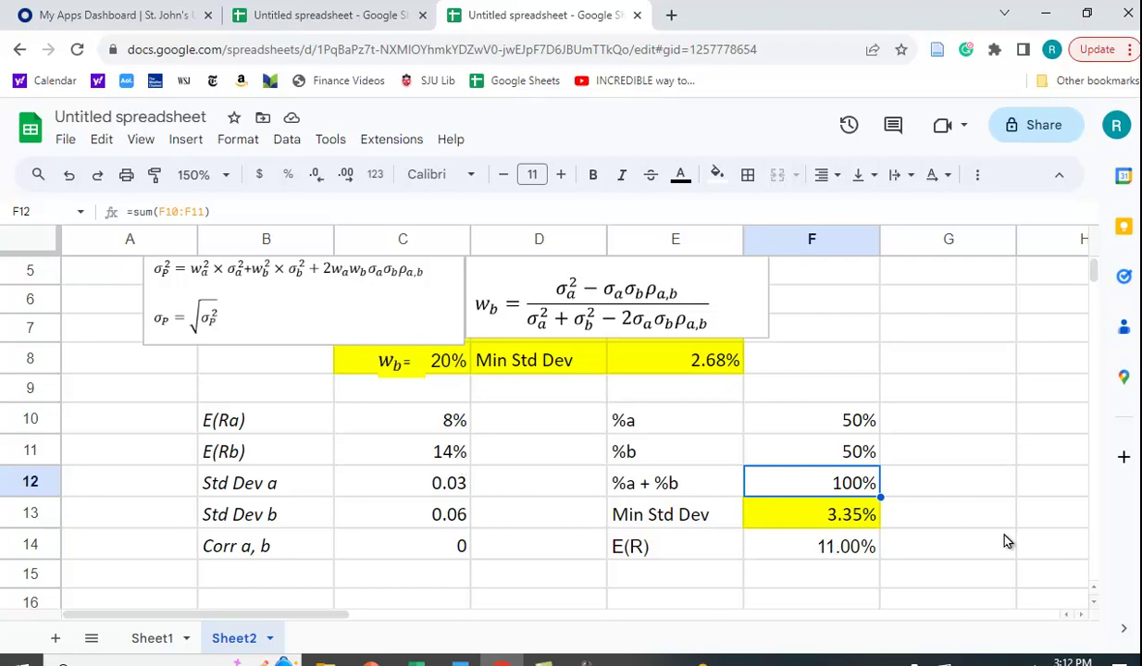
pyautogui.scroll(1, 1007, 541)
pyautogui.scroll(1, 1008, 542)
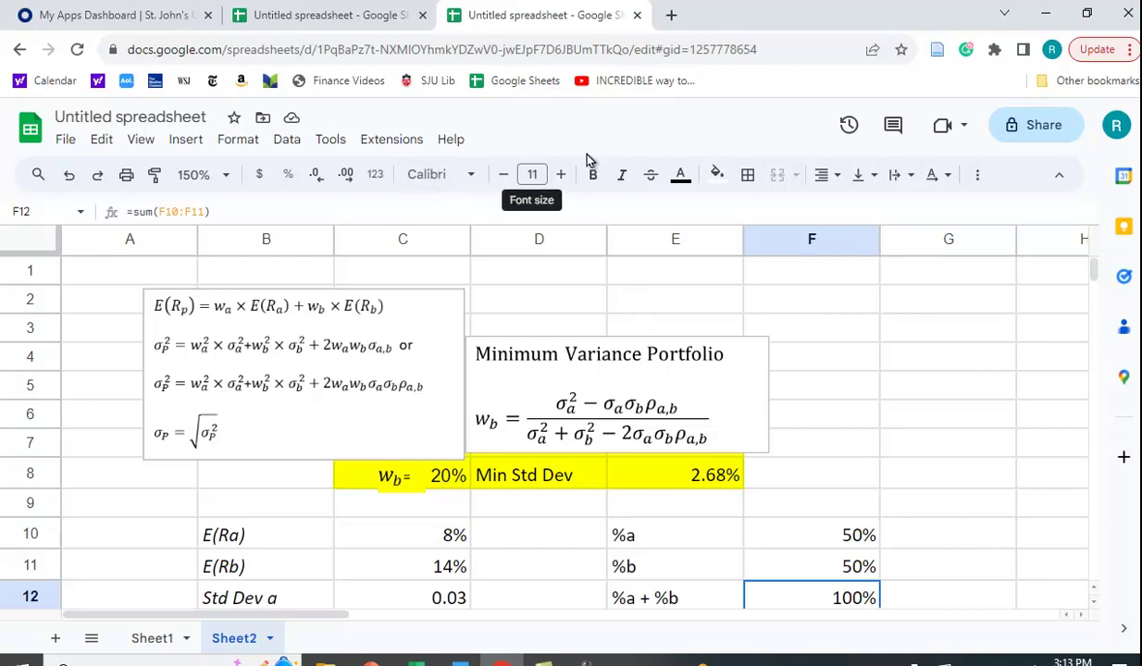
pyautogui.click(380, 143)
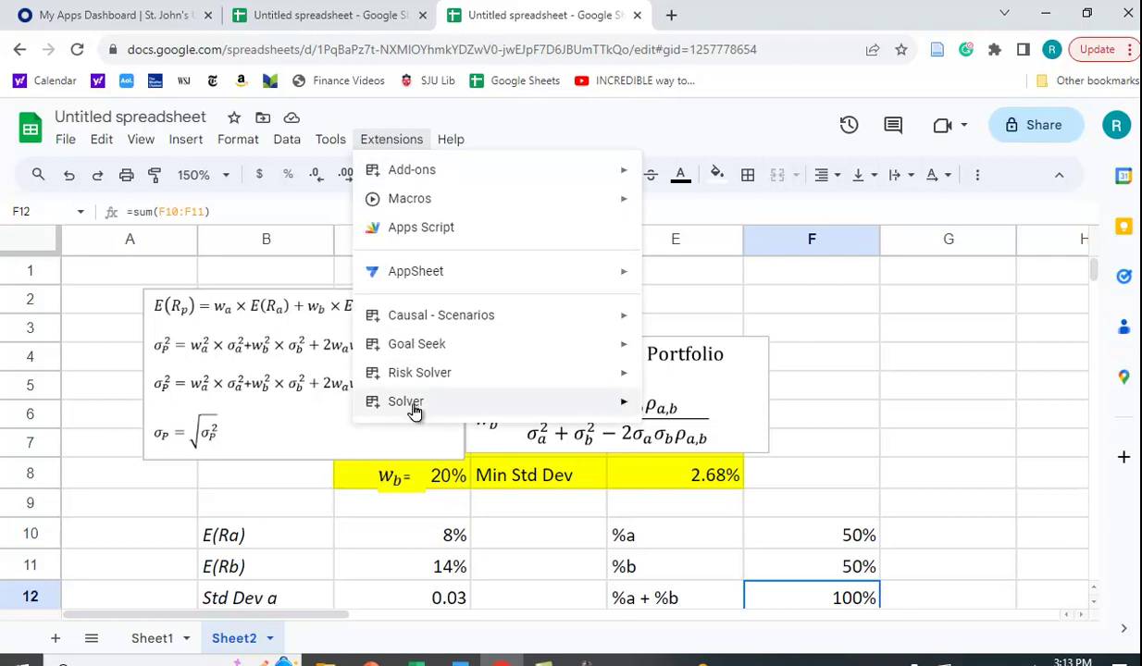
# Step: Search the add-ons marketplace for 'solver' to confirm the Solver add-on is installed
pyautogui.moveTo(414, 411)
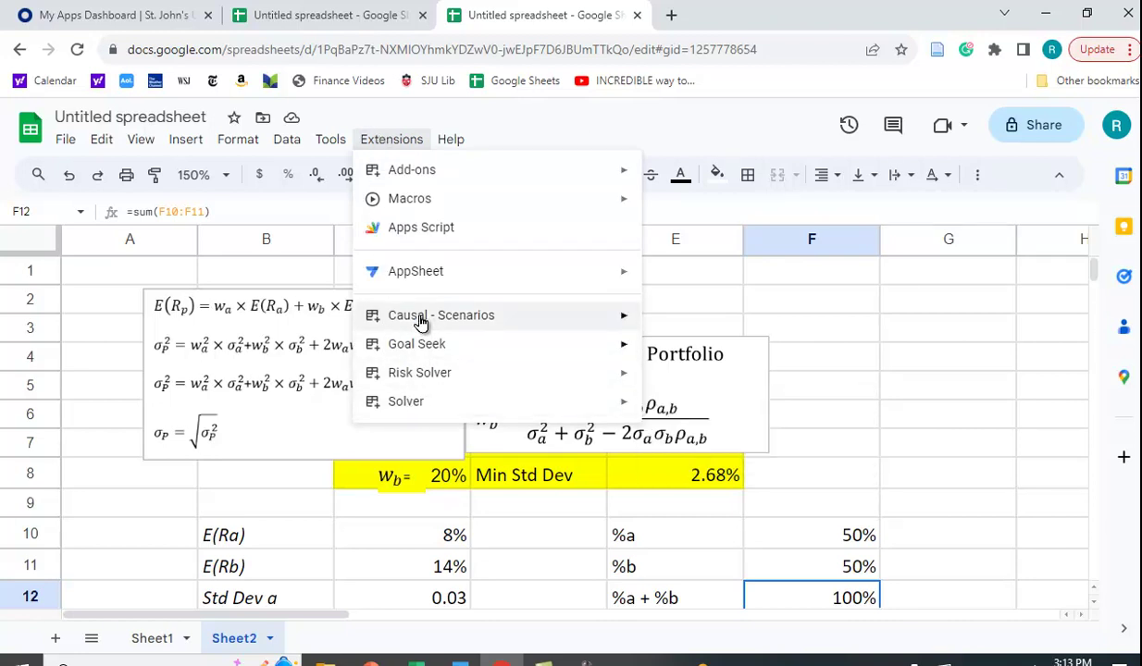
pyautogui.moveTo(421, 180)
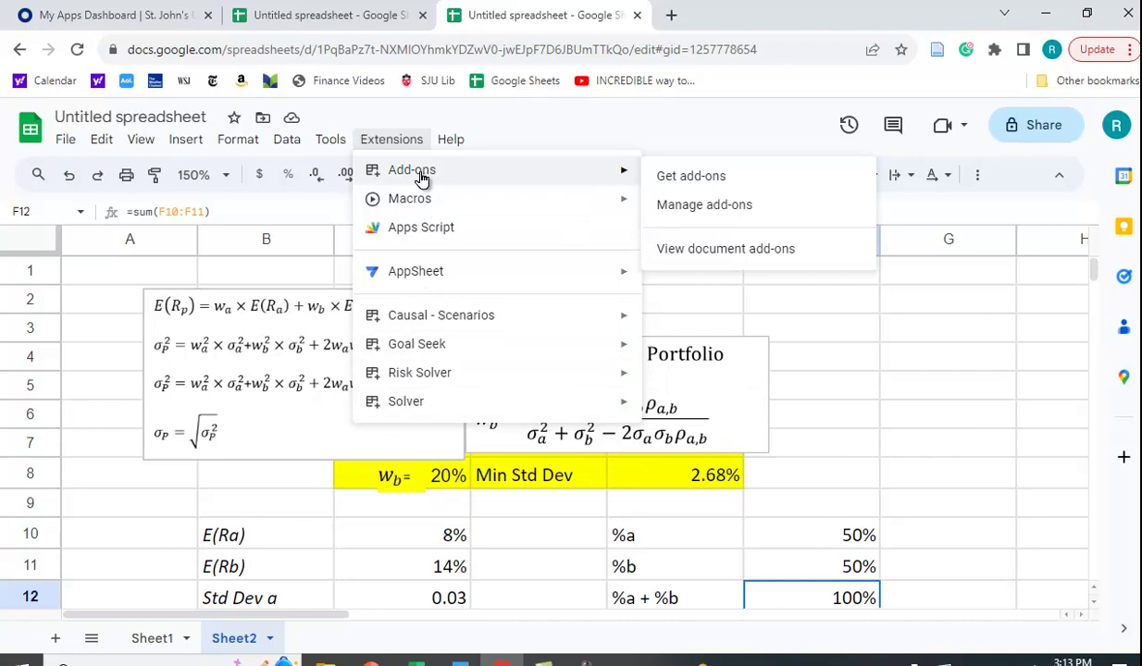
pyautogui.click(692, 178)
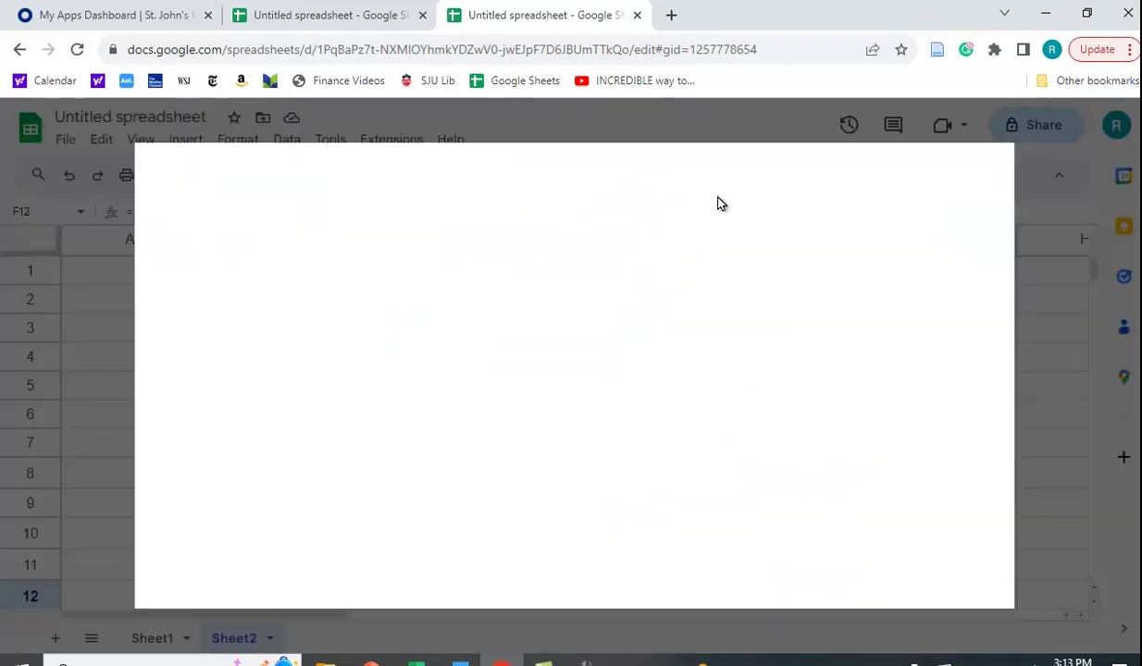
pyautogui.click(616, 176)
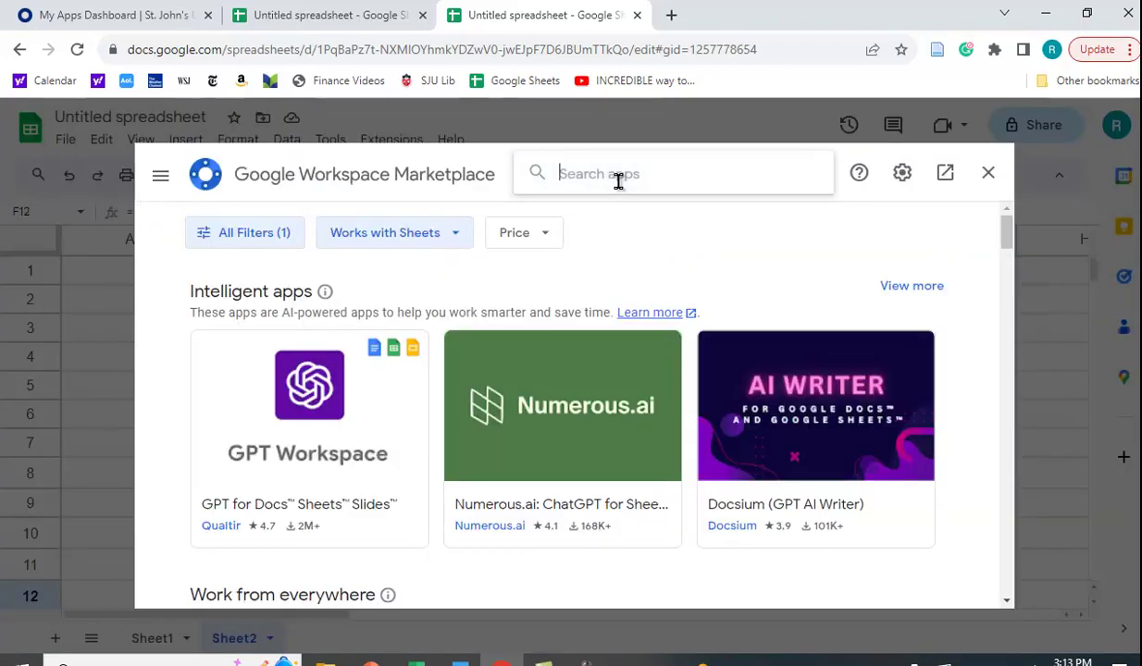
pyautogui.write('solver')
pyautogui.press('Return')
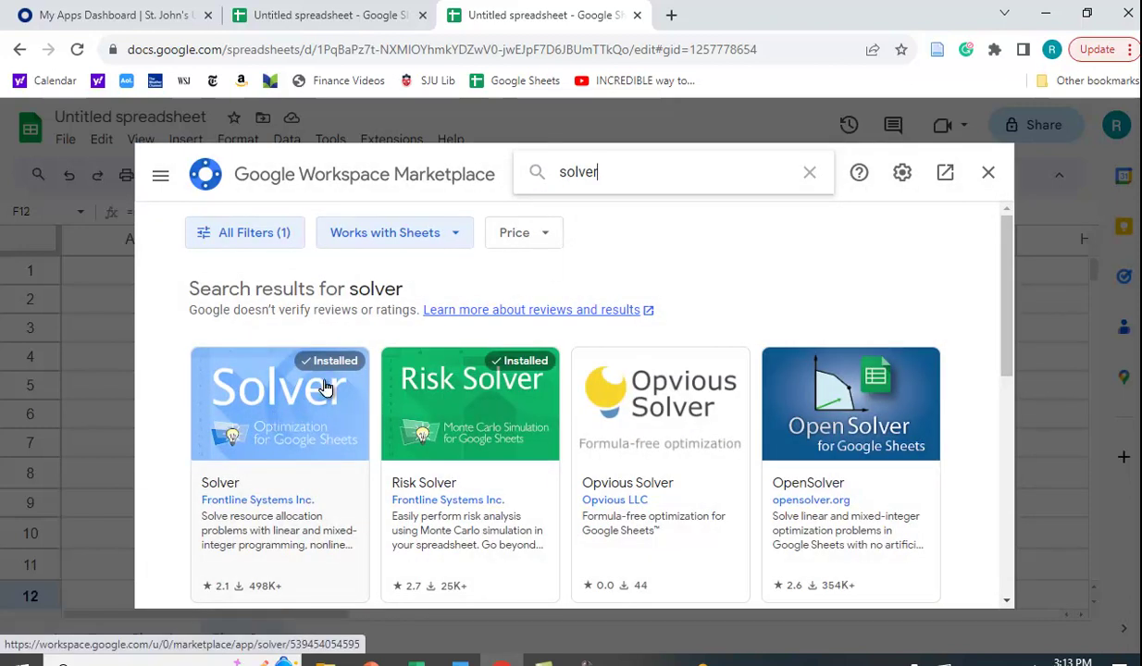
pyautogui.click(987, 172)
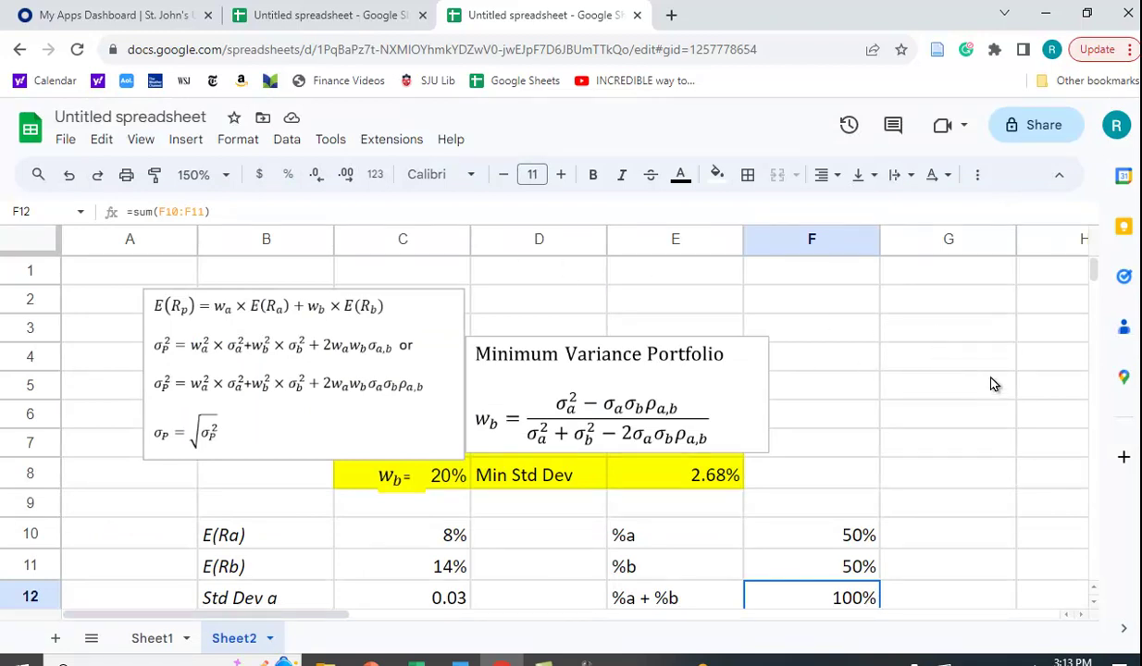
# Step: Launch the Solver add-on from the Extensions menu
pyautogui.click(382, 141)
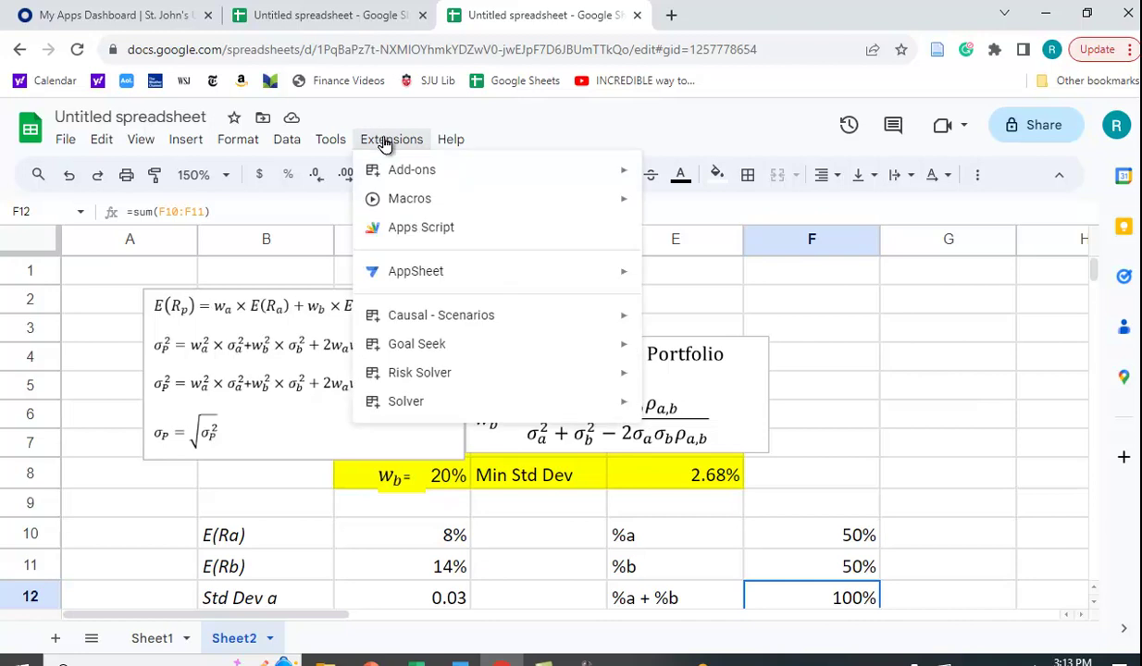
pyautogui.moveTo(457, 415)
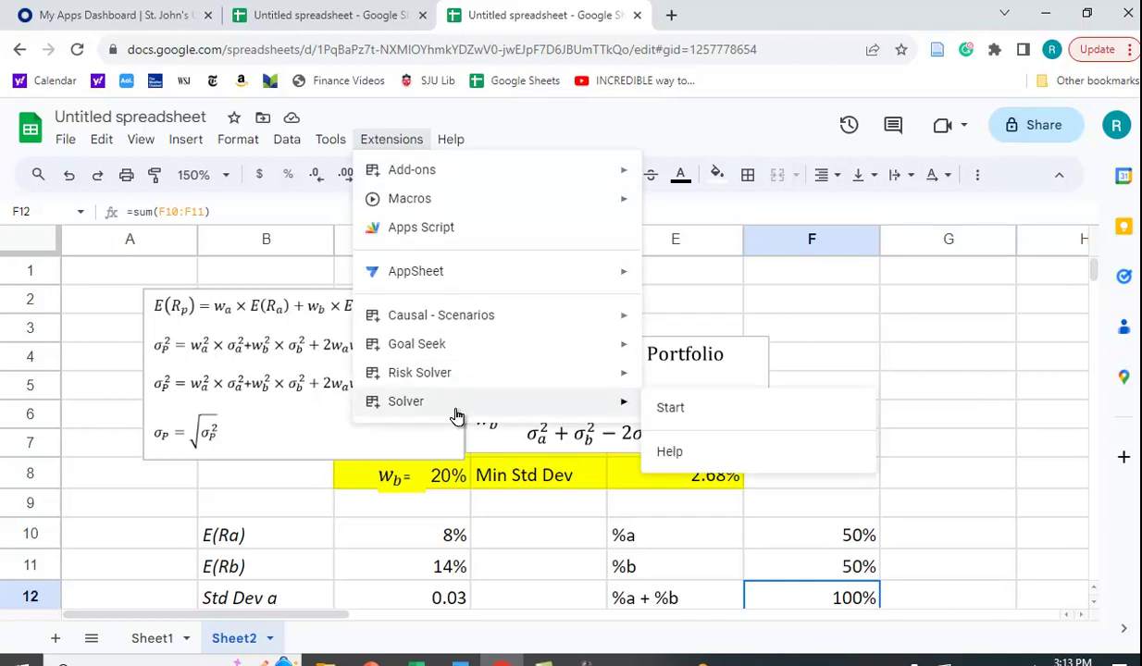
pyautogui.click(684, 413)
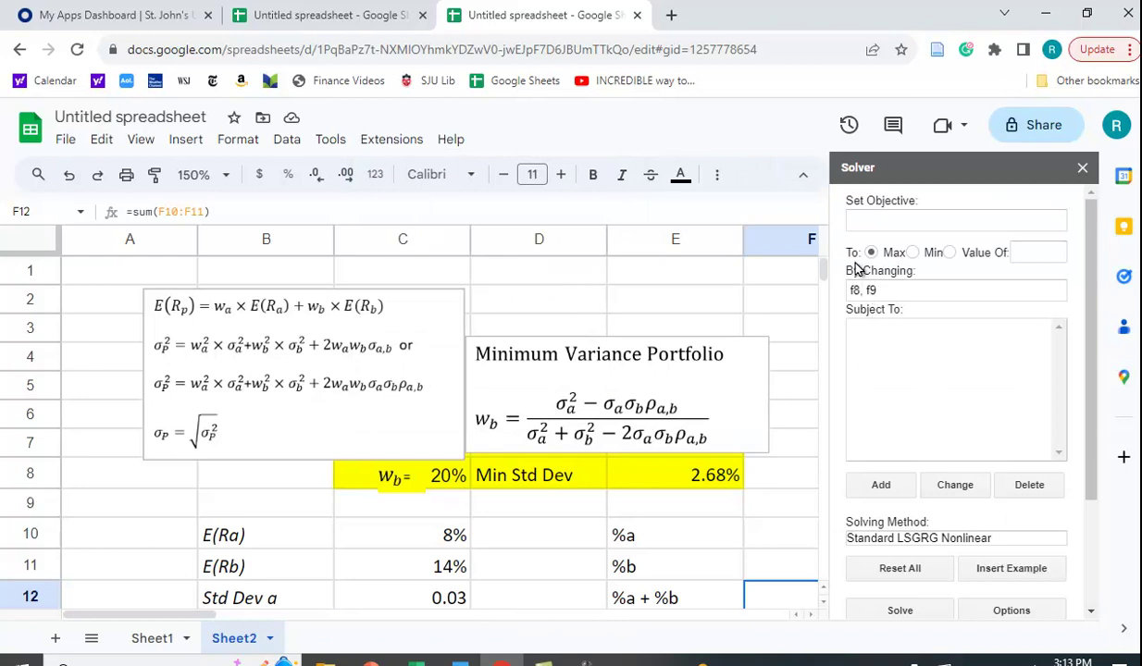
# Step: Set the Solver objective to minimize the Min Std Dev in F13
pyautogui.click(912, 252)
pyautogui.click(791, 503)
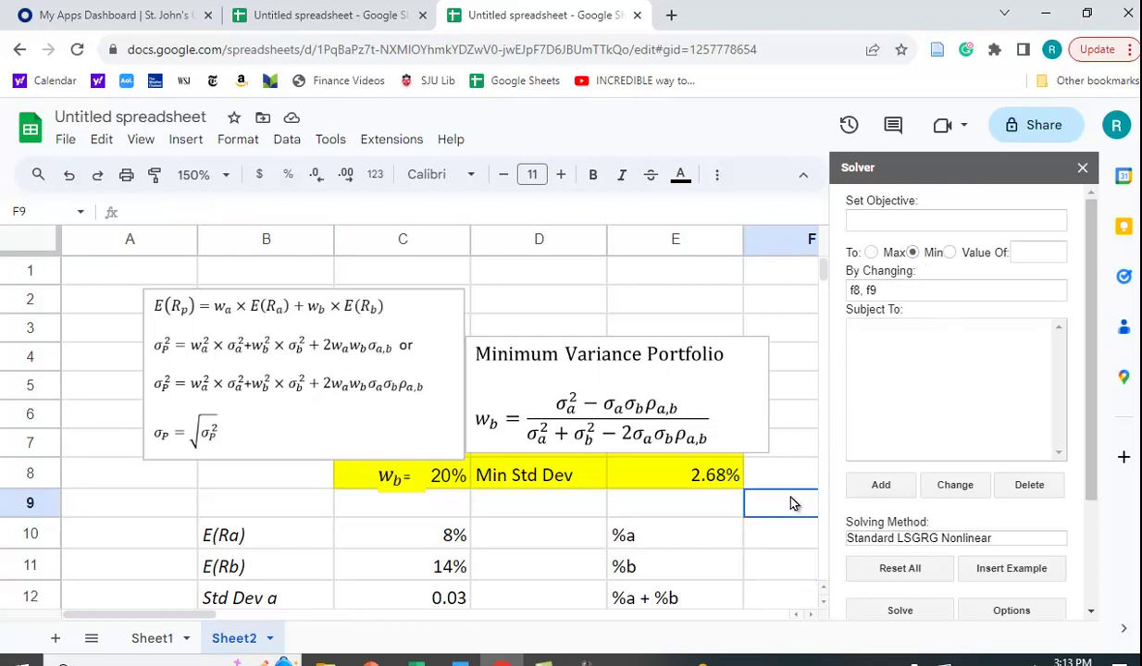
pyautogui.scroll(-1, 791, 503)
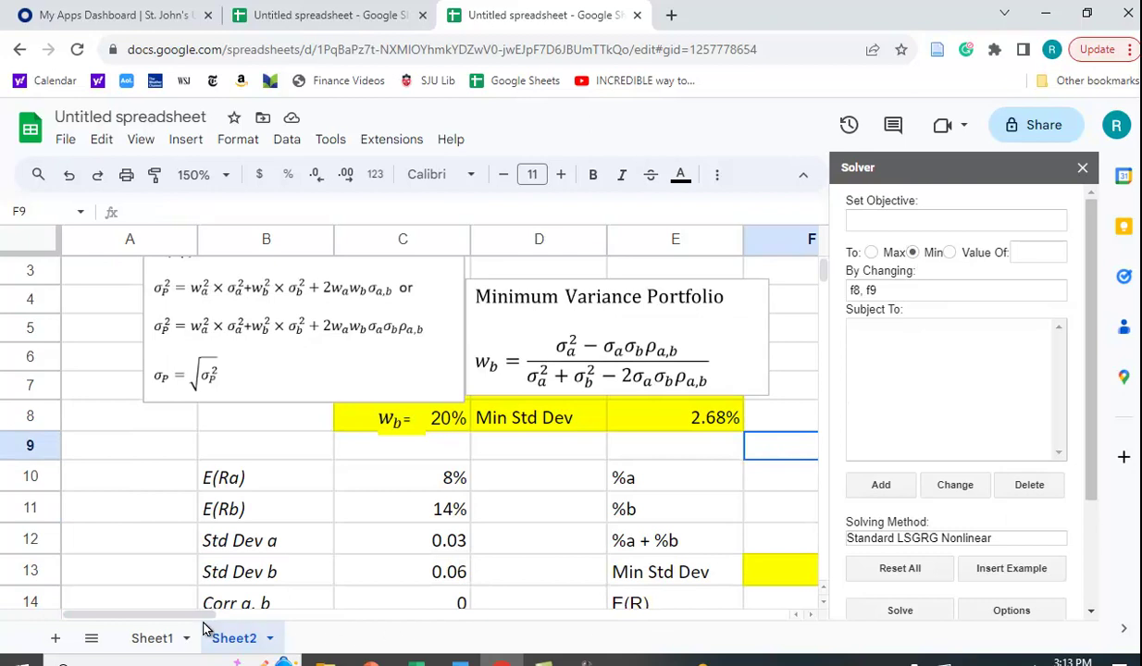
pyautogui.moveTo(186, 617); pyautogui.dragTo(224, 635)
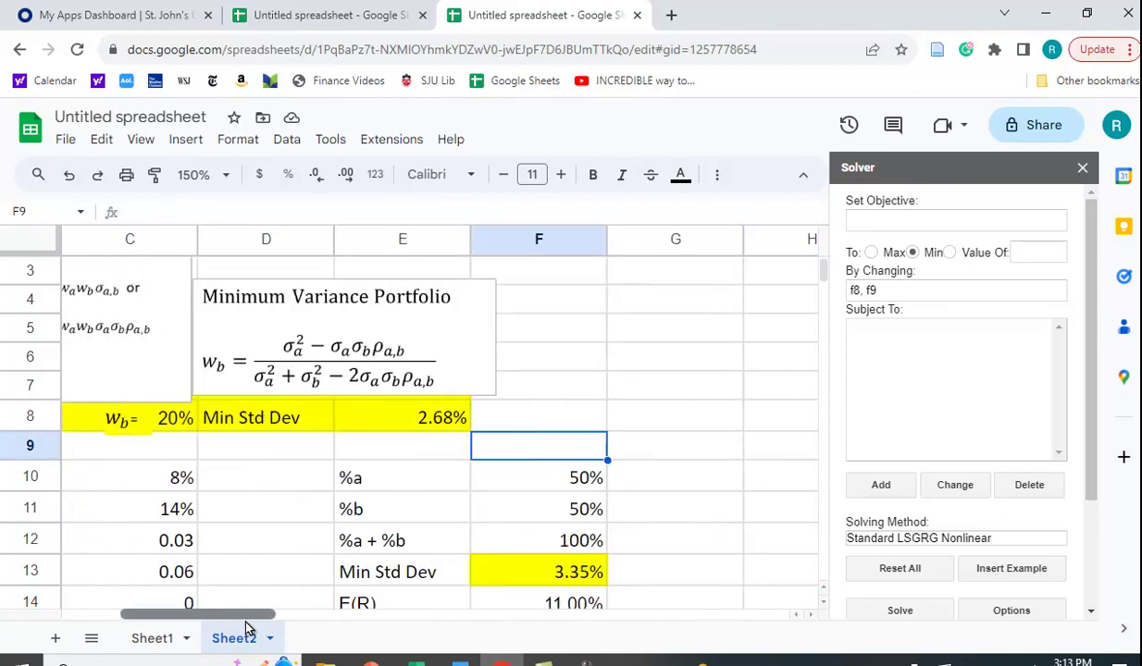
pyautogui.click(530, 565)
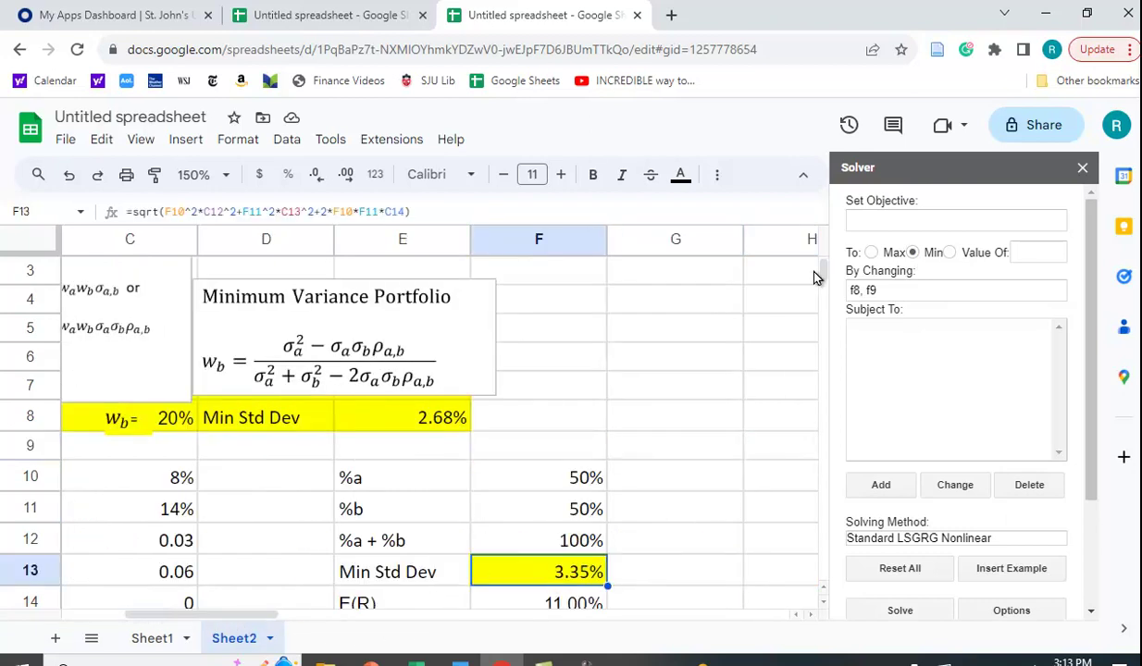
pyautogui.click(846, 218)
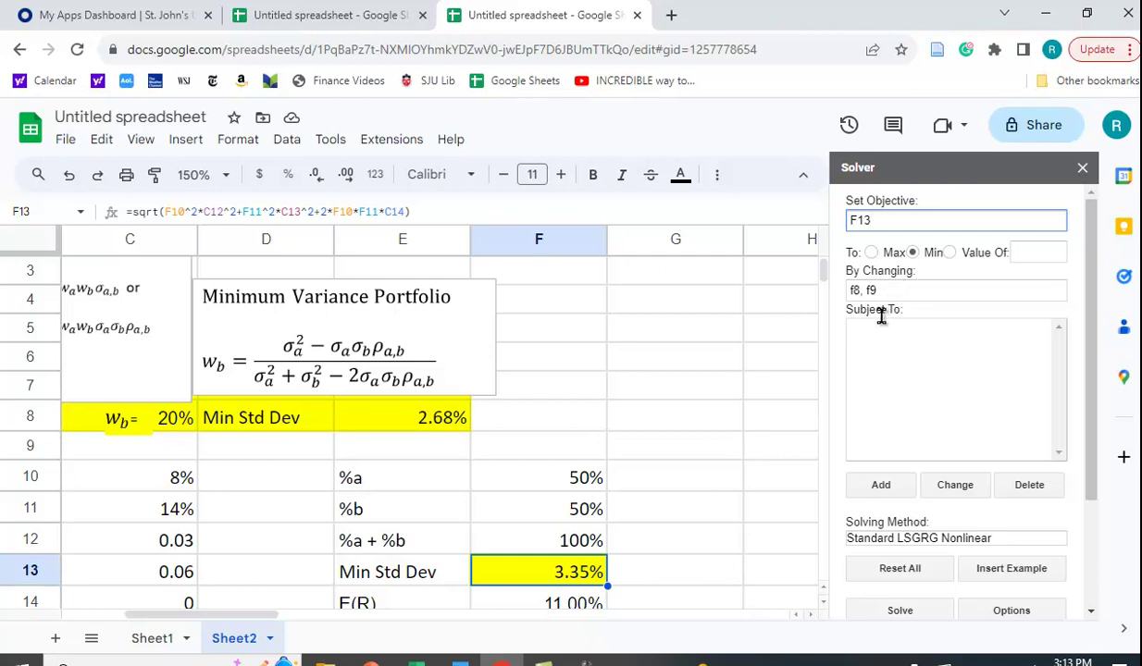
# Step: Replace the changing cells f8, f9 with f10, f11
pyautogui.click(903, 291)
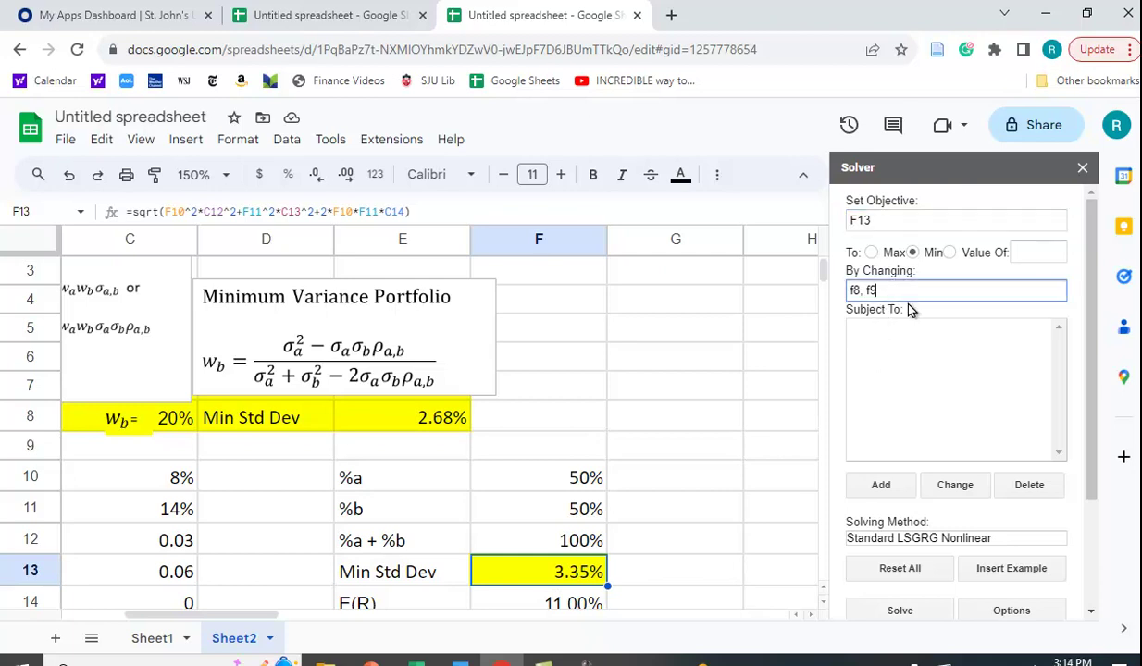
pyautogui.press('BackSpace')
pyautogui.press('BackSpace')
pyautogui.press('BackSpace')
pyautogui.write('f2')
pyautogui.press('BackSpace')
pyautogui.write('10, f11')
pyautogui.click(914, 403)
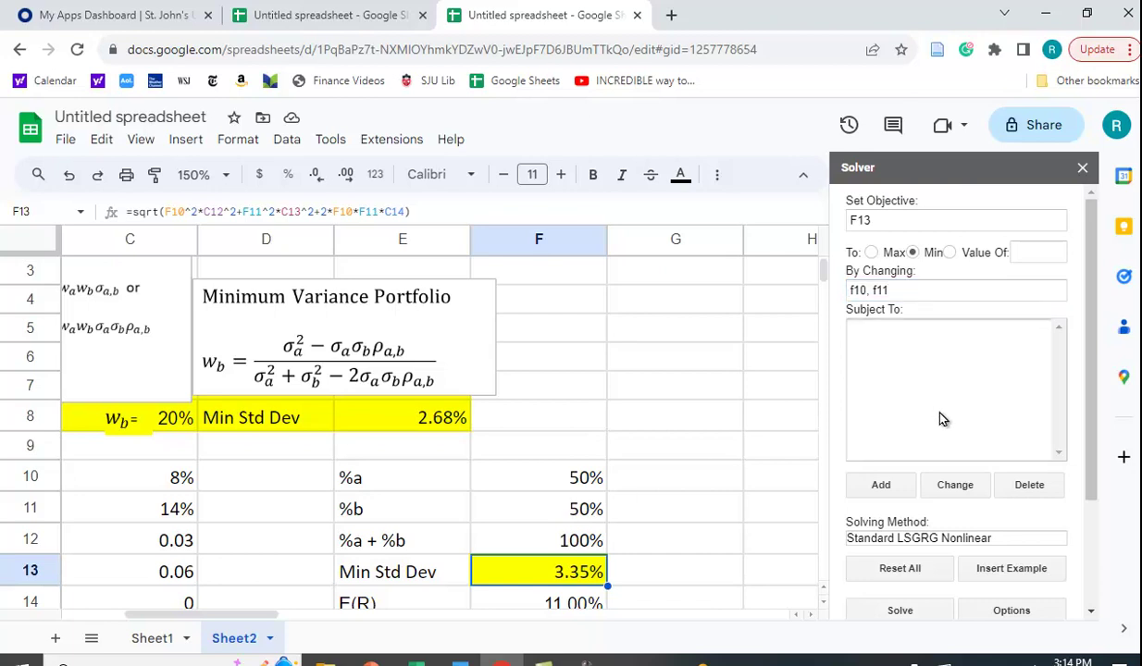
pyautogui.click(880, 487)
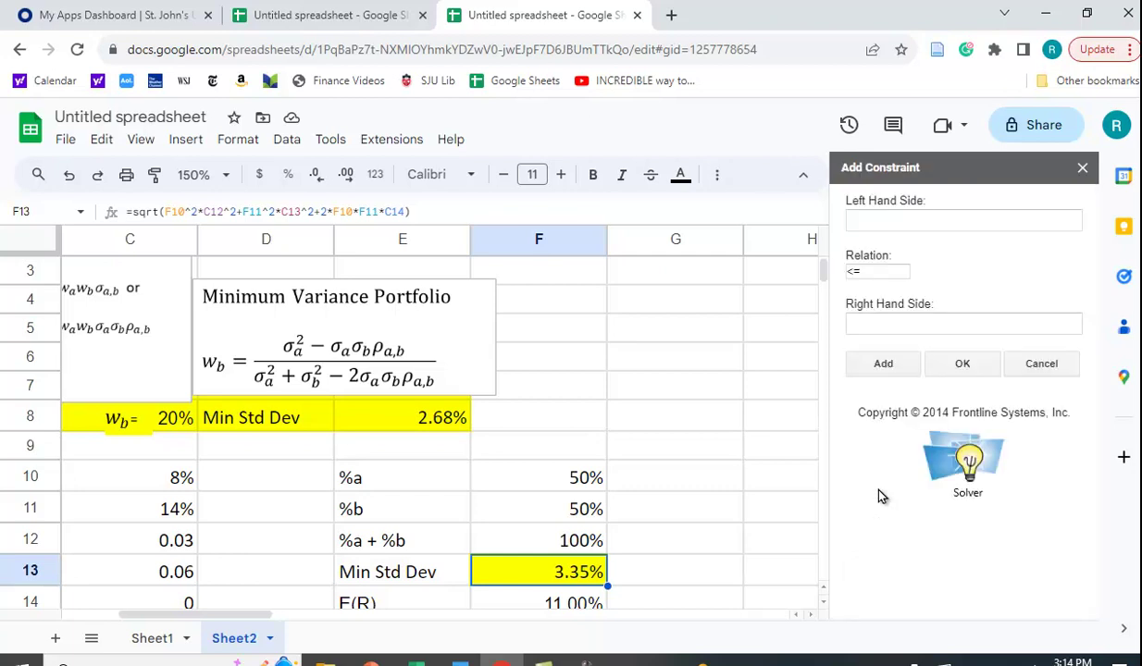
# Step: Add the Solver constraint F12 = 1 so the two weights sum to 100%
pyautogui.click(871, 219)
pyautogui.write('F13')
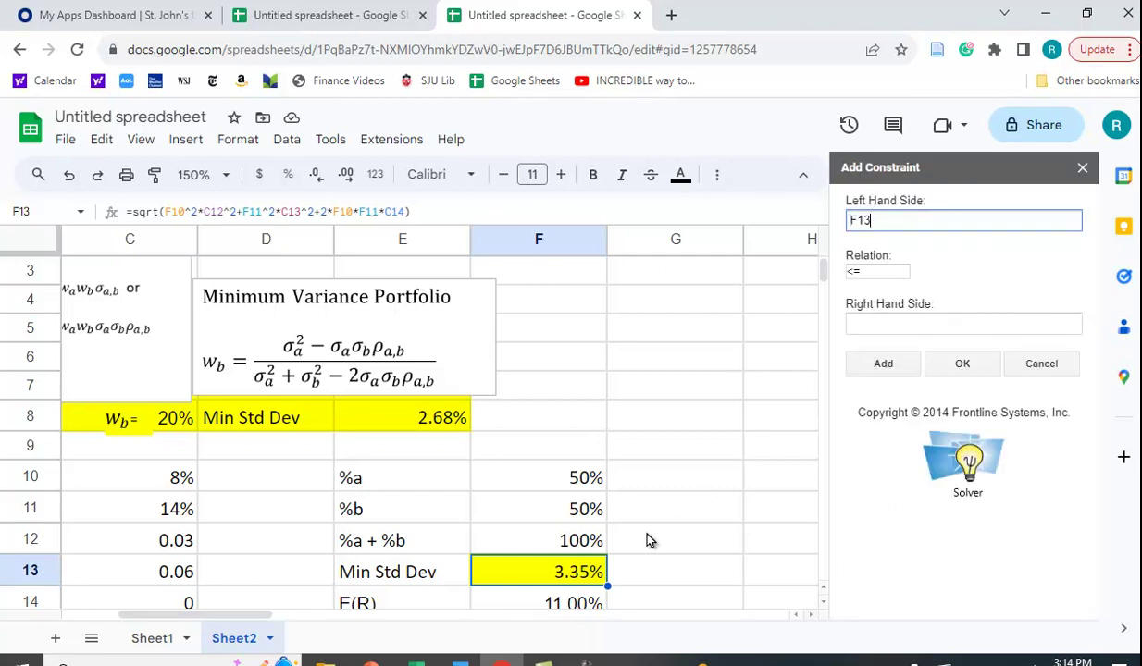
pyautogui.click(565, 548)
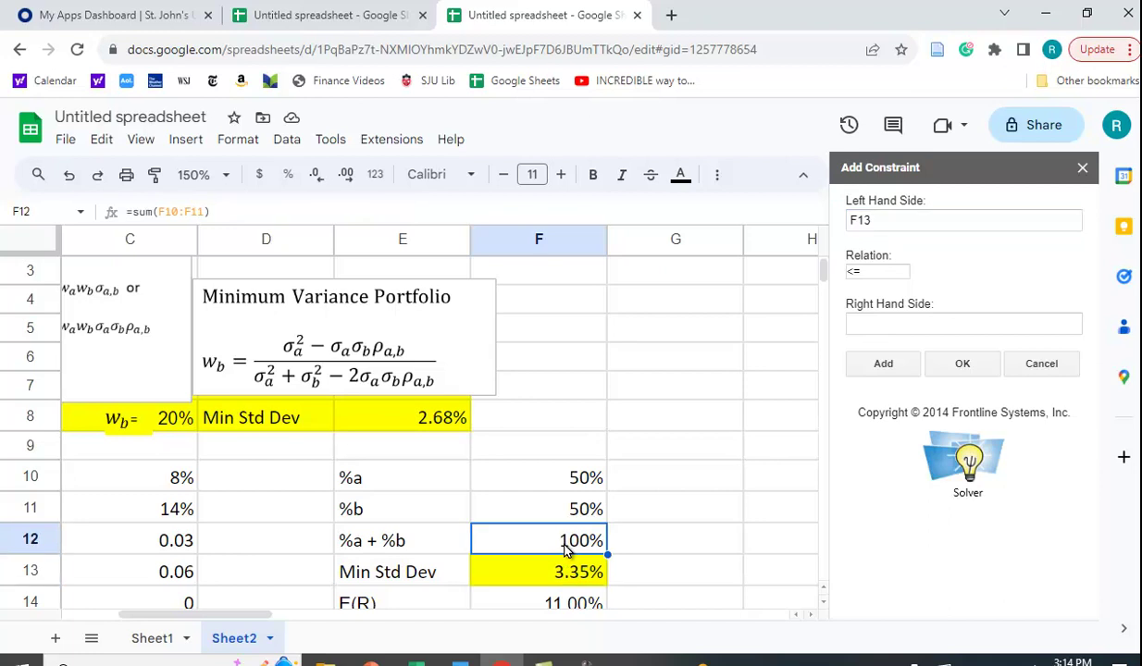
pyautogui.click(922, 223)
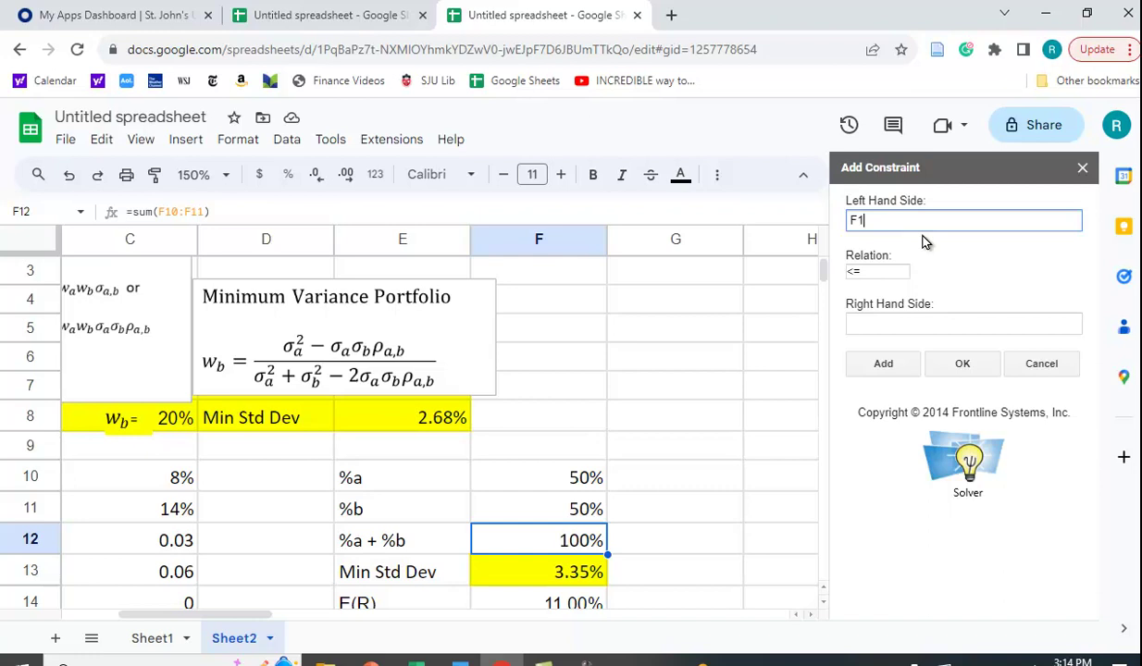
pyautogui.click(873, 272)
pyautogui.click(859, 304)
pyautogui.click(886, 322)
pyautogui.write('F121')
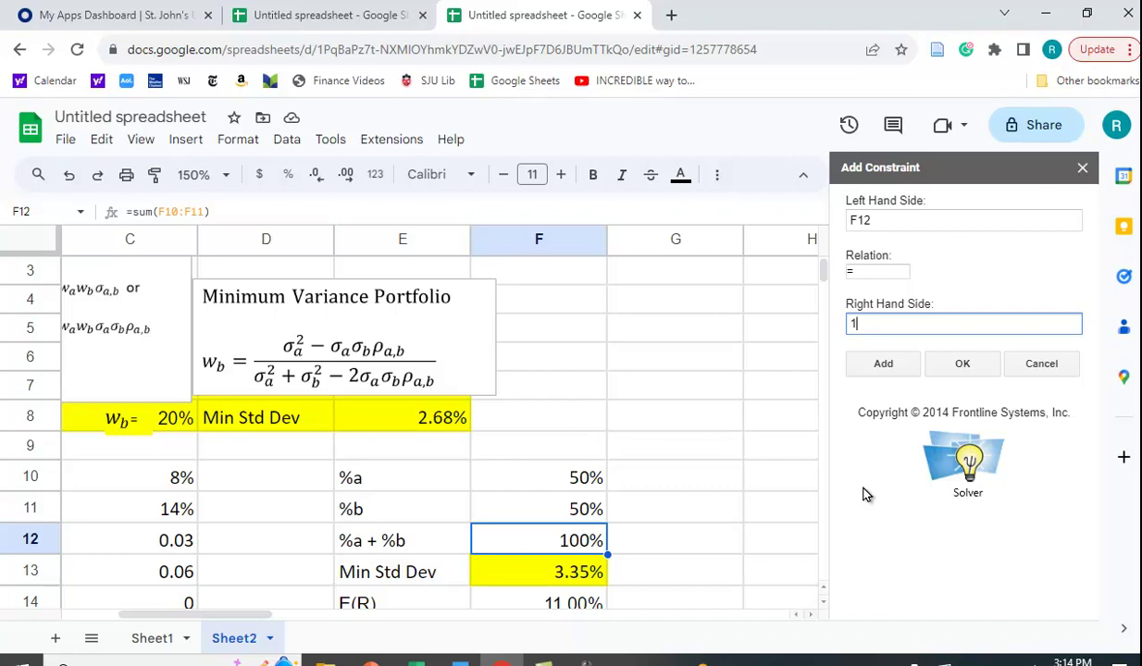
pyautogui.click(928, 356)
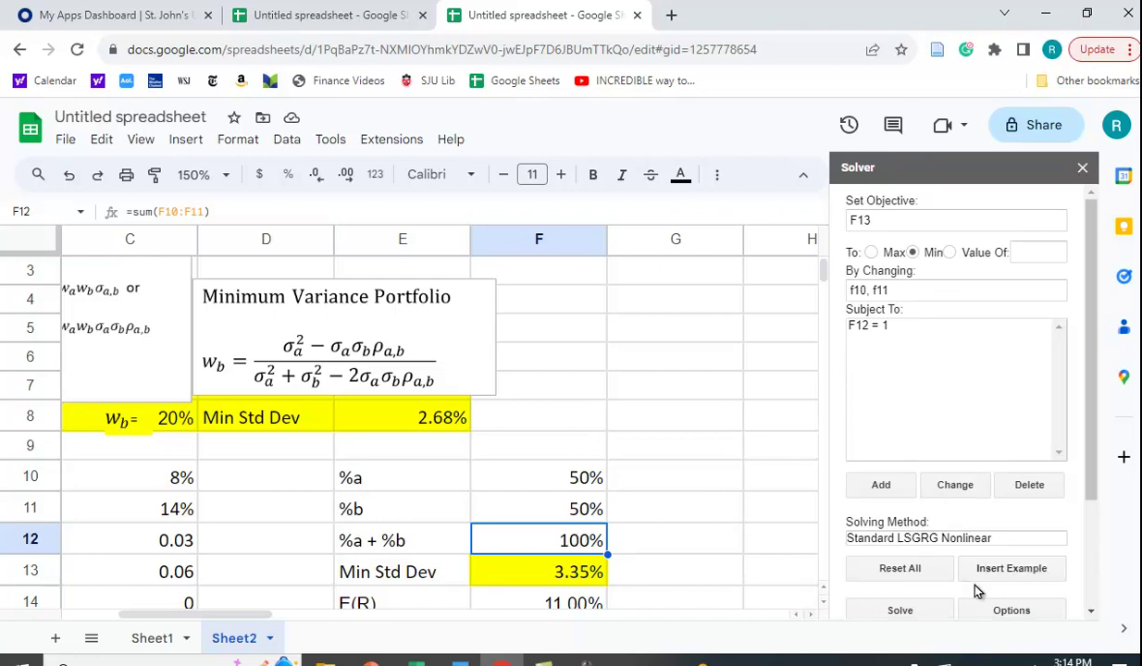
pyautogui.click(1011, 614)
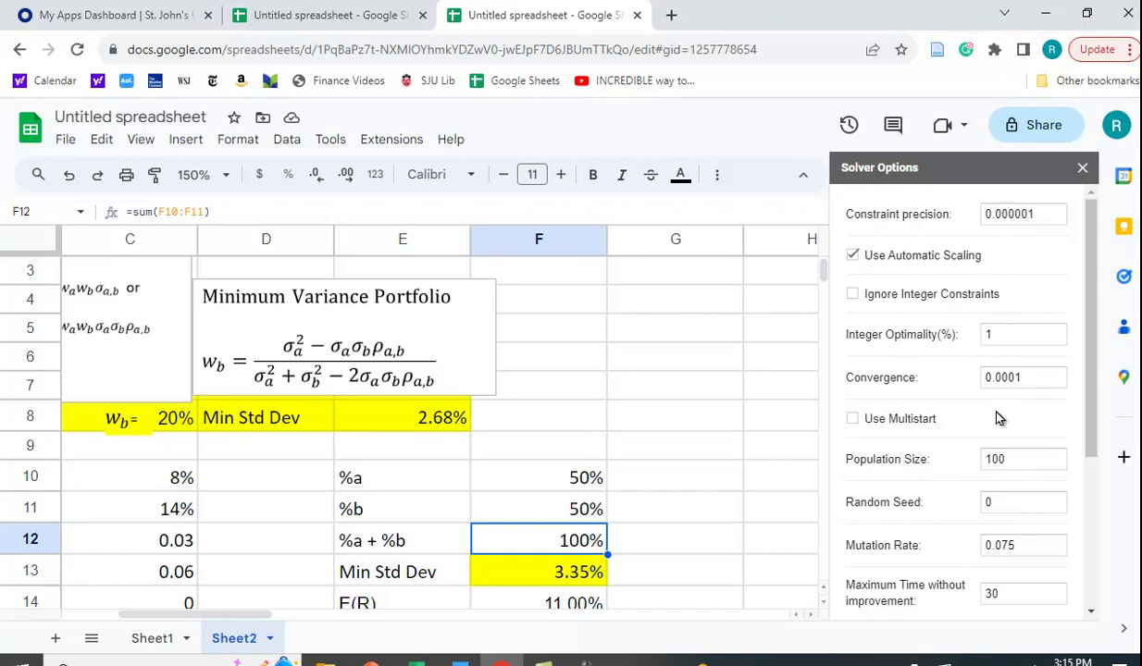
pyautogui.scroll(-3, 990, 421)
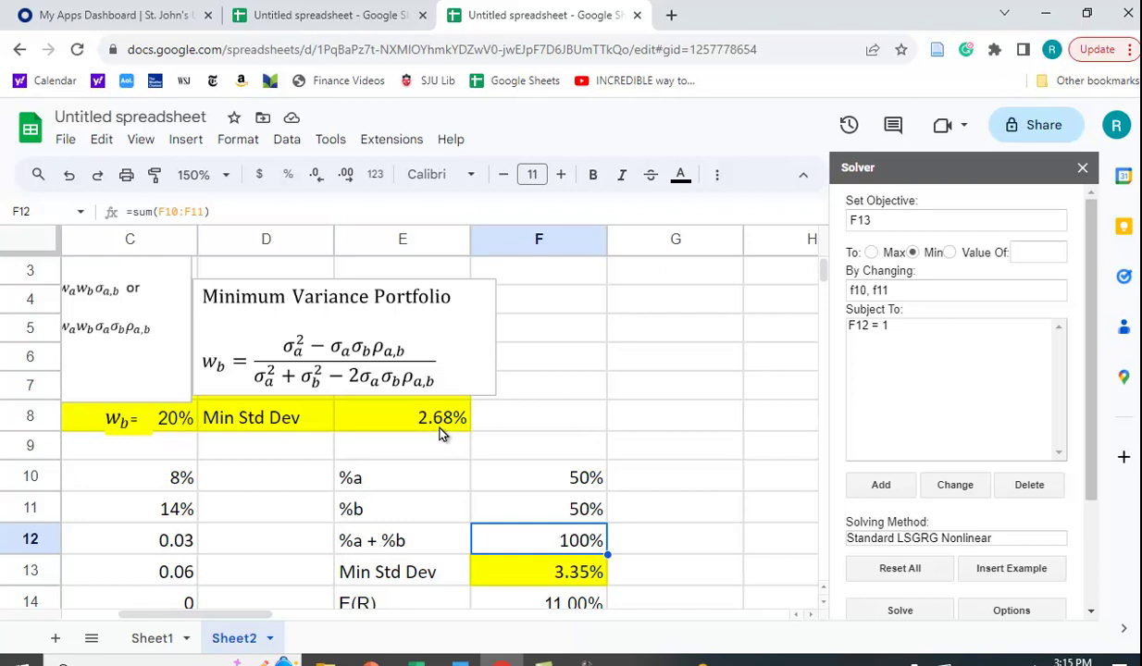
# Step: Run Solver, yielding weights 0.8 and 0.2, a 2.68% std dev and 9.20% E(R)
pyautogui.scroll(-1, 785, 463)
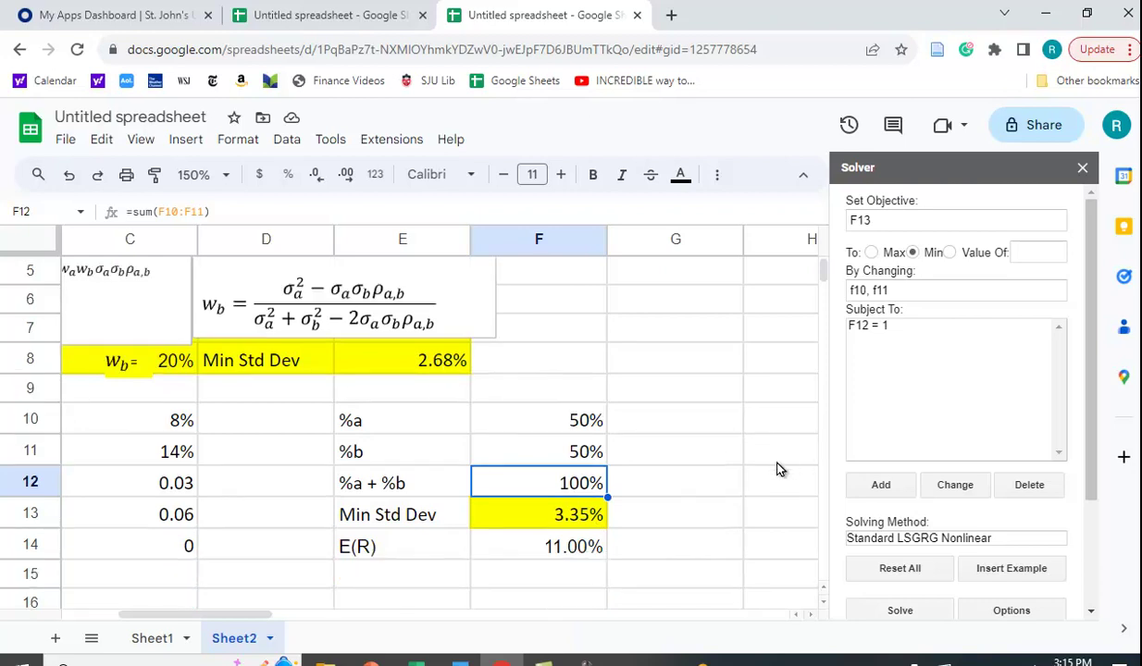
pyautogui.click(895, 611)
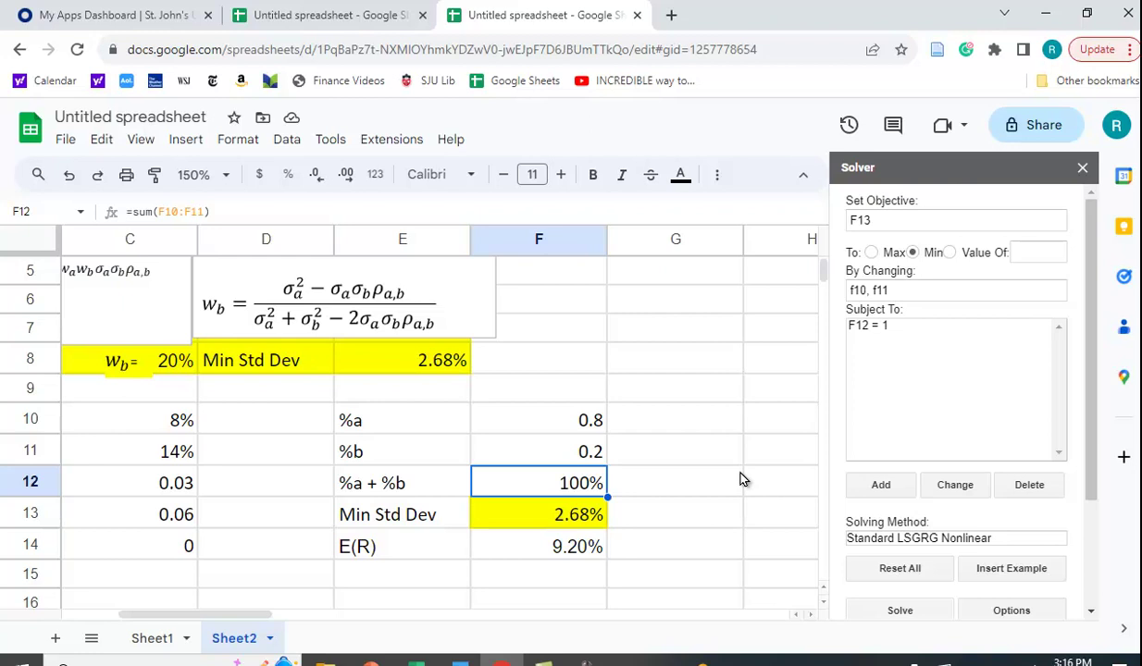
pyautogui.click(374, 150)
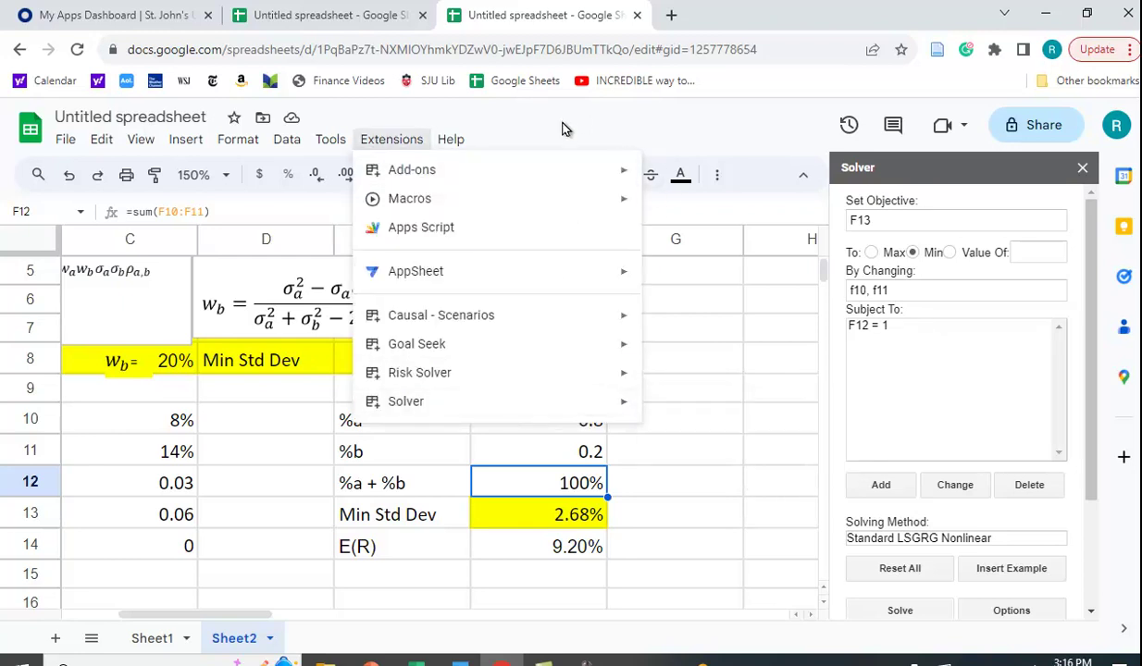
pyautogui.click(679, 118)
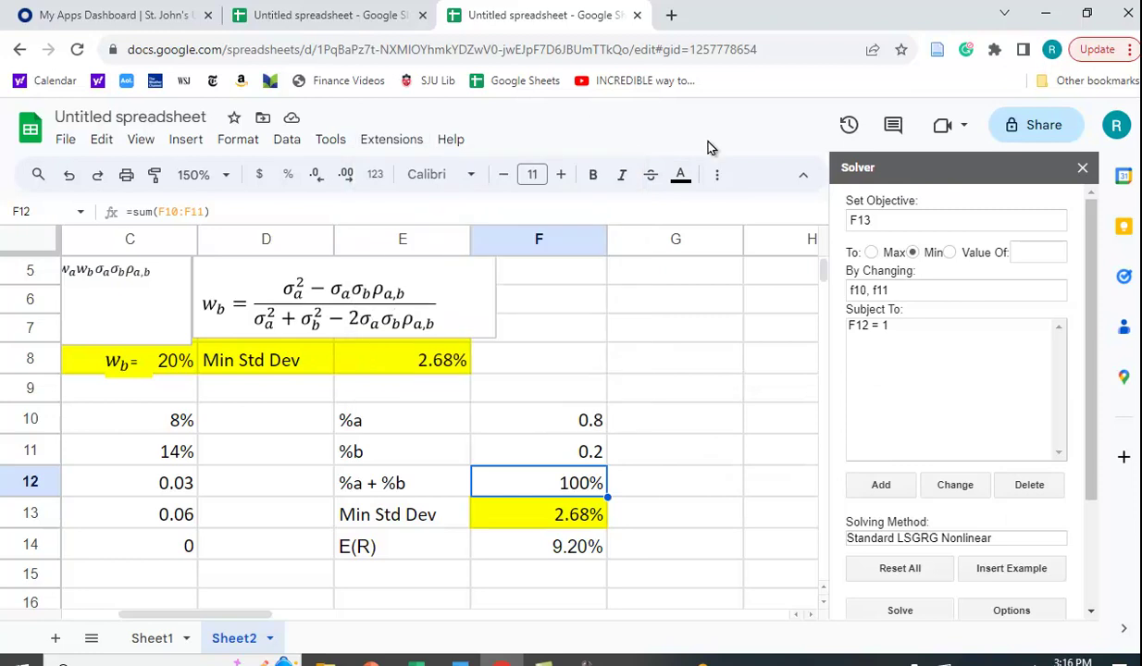